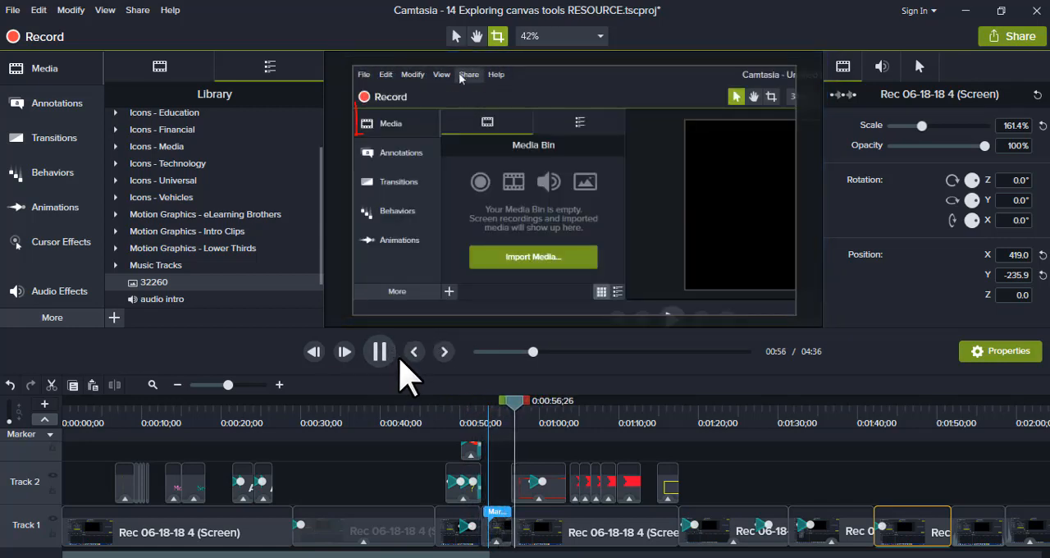
Pause playback and, in edit mode, shift the screen recording sideways on the canvas and back to its starting position.
left_click(402, 358)
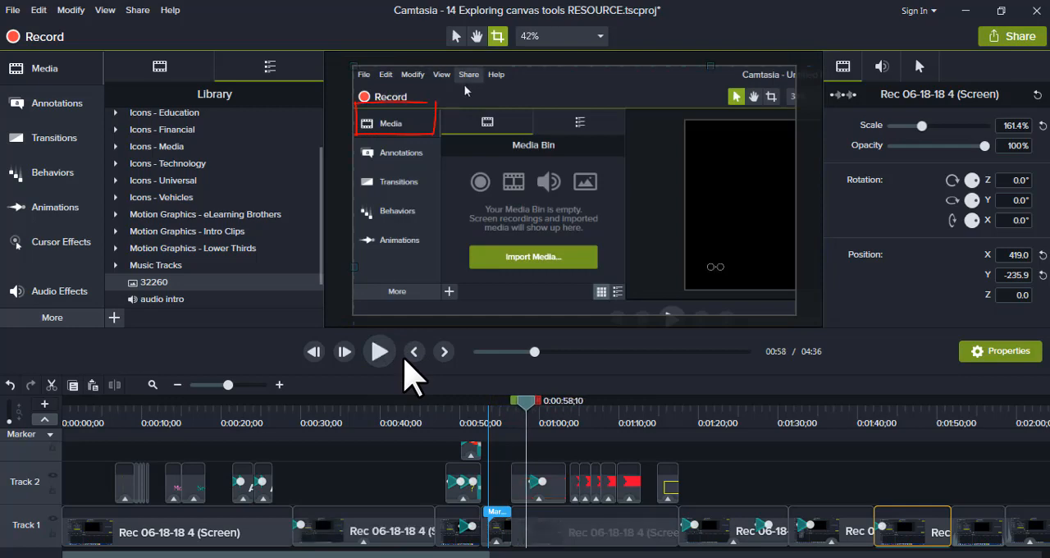
left_click(456, 34)
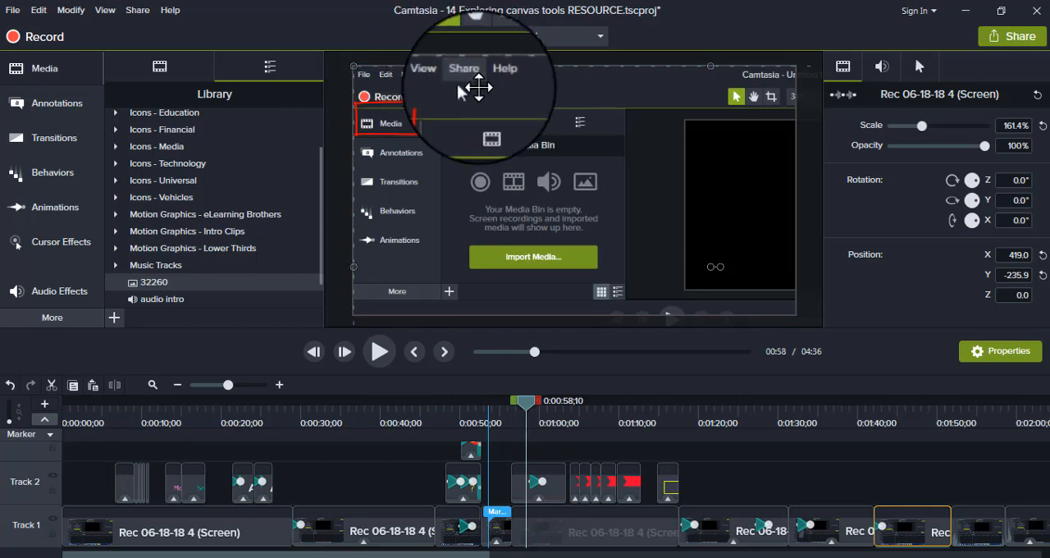
left_click(500, 122)
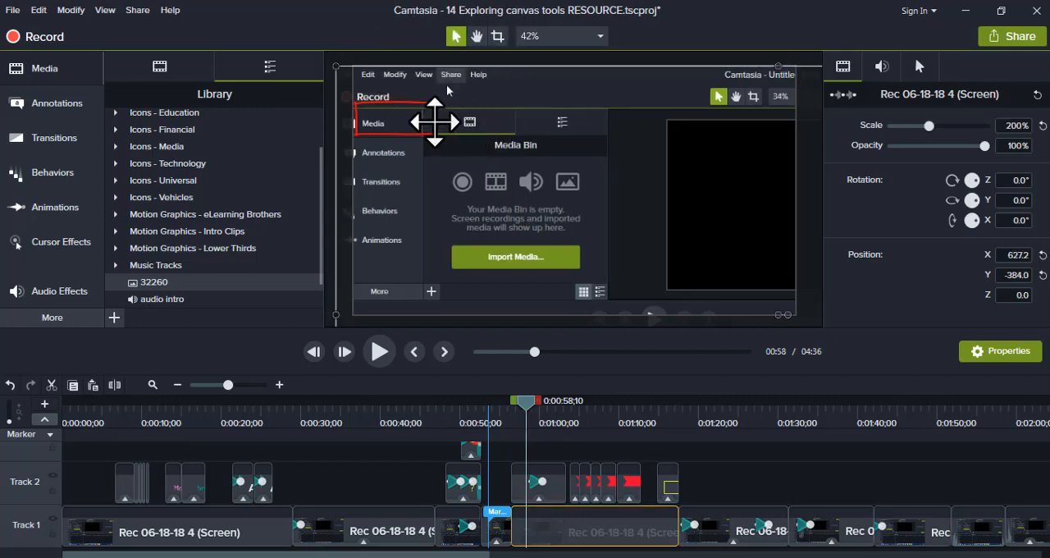
mouse_move(431, 122)
left_mouse_down()
mouse_move(449, 127)
mouse_move(440, 125)
left_mouse_up()
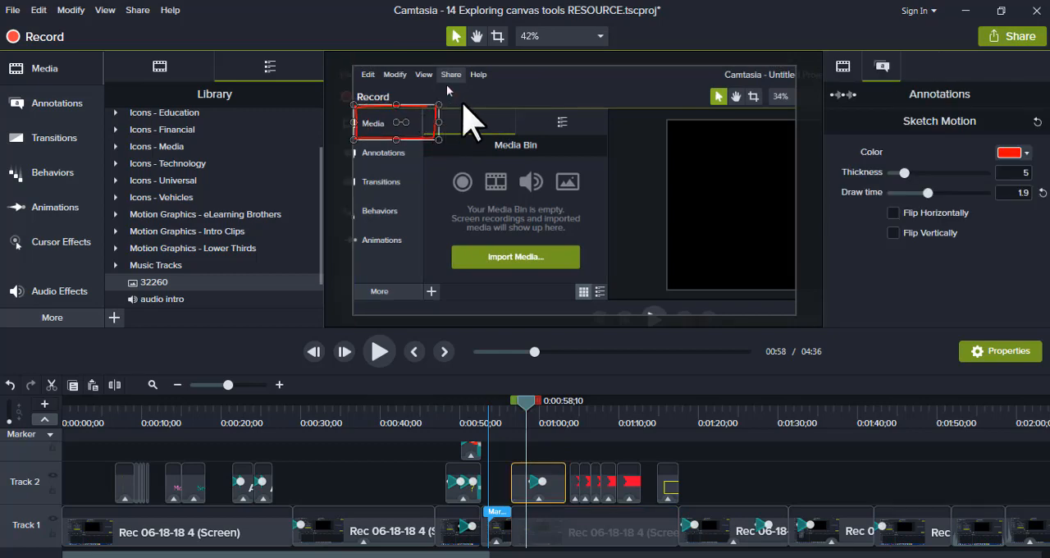
left_click_drag(481, 93, 486, 93)
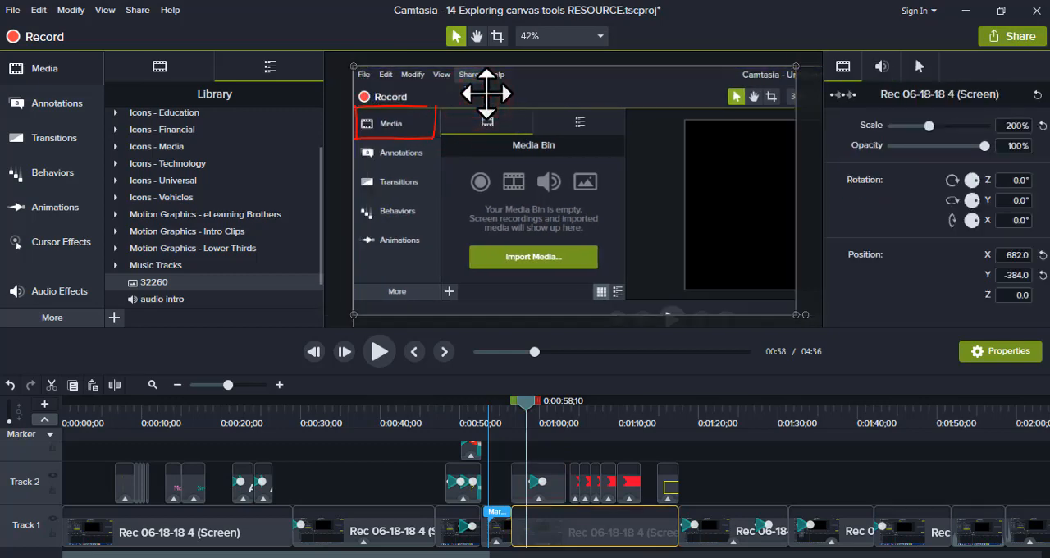
Resize the red sketch rectangle around Media with its handles and rotate it clockwise so it tilts across Media and Annotations.
left_click(435, 130)
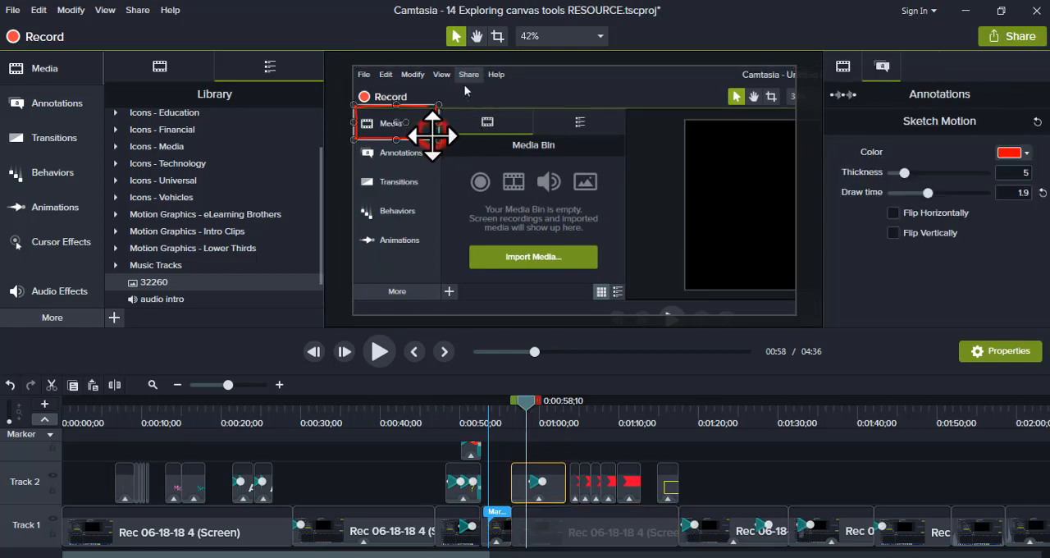
mouse_move(438, 140)
left_mouse_down()
mouse_move(495, 181)
mouse_move(442, 145)
left_mouse_up()
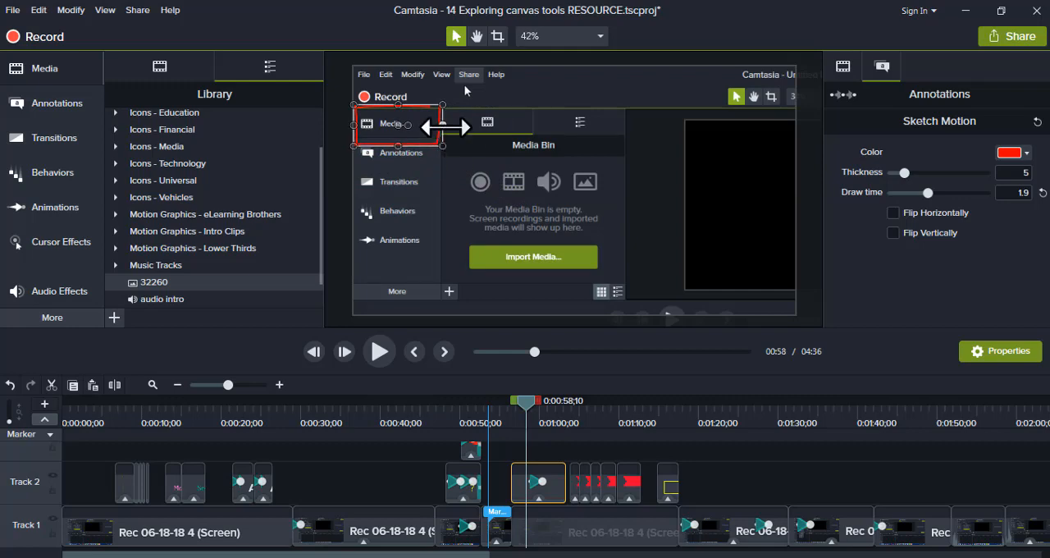
mouse_move(398, 105)
left_mouse_down()
mouse_move(400, 148)
mouse_move(400, 132)
left_mouse_up()
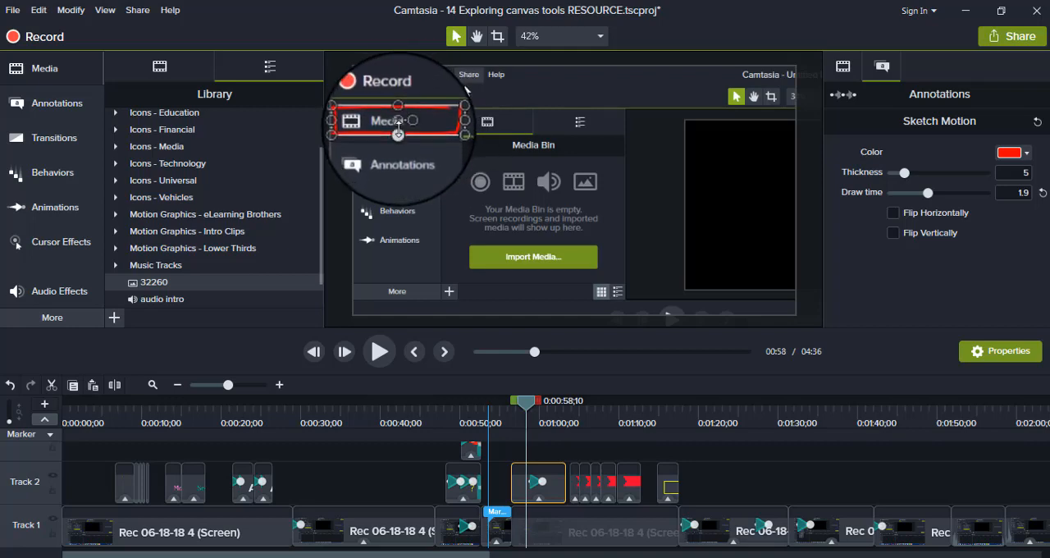
mouse_move(399, 132)
left_mouse_down()
mouse_move(399, 168)
mouse_move(409, 151)
mouse_move(396, 158)
mouse_move(387, 137)
left_mouse_up()
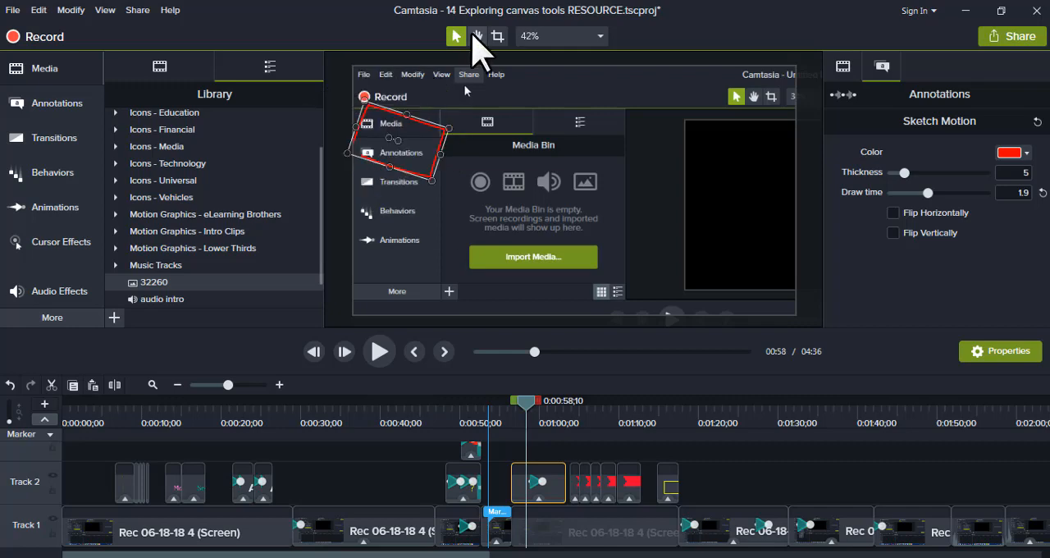
Pan the canvas view slightly with the Pan tool.
left_click(474, 34)
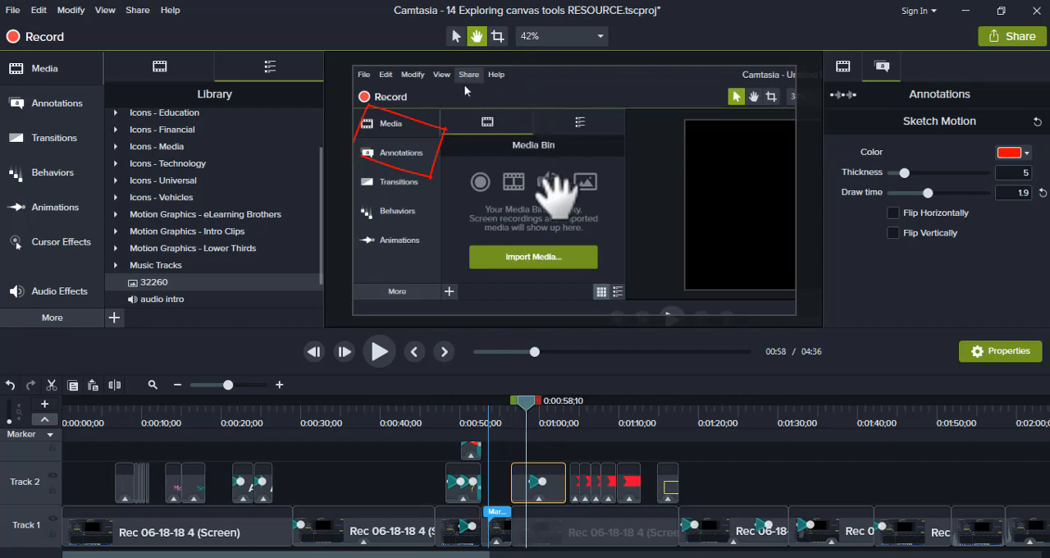
mouse_move(554, 190)
left_mouse_down()
mouse_move(509, 162)
mouse_move(566, 153)
mouse_move(664, 219)
mouse_move(603, 268)
mouse_move(550, 233)
mouse_move(538, 189)
mouse_move(555, 196)
left_mouse_up()
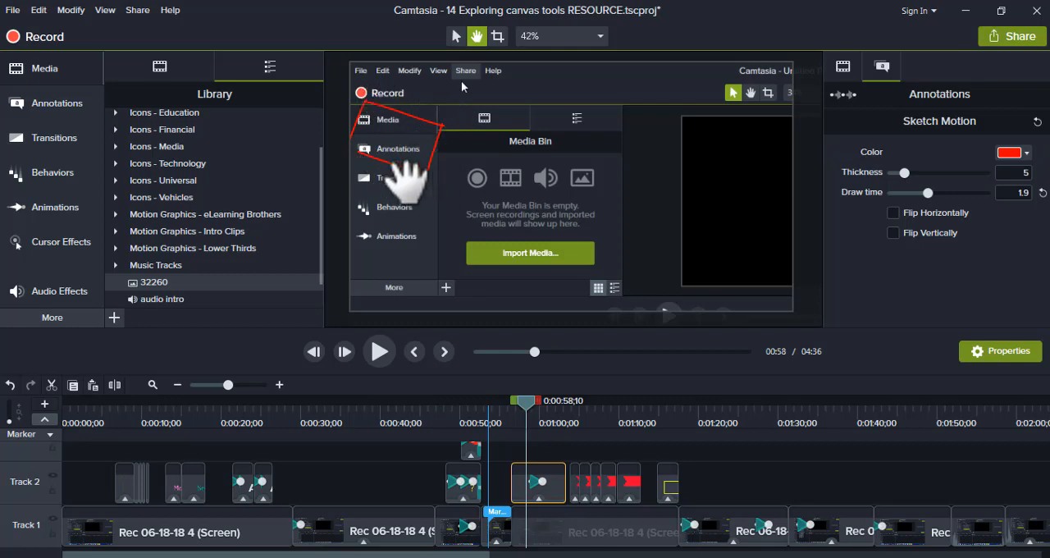
mouse_move(565, 215)
left_mouse_down()
mouse_move(543, 217)
mouse_move(557, 219)
left_mouse_up()
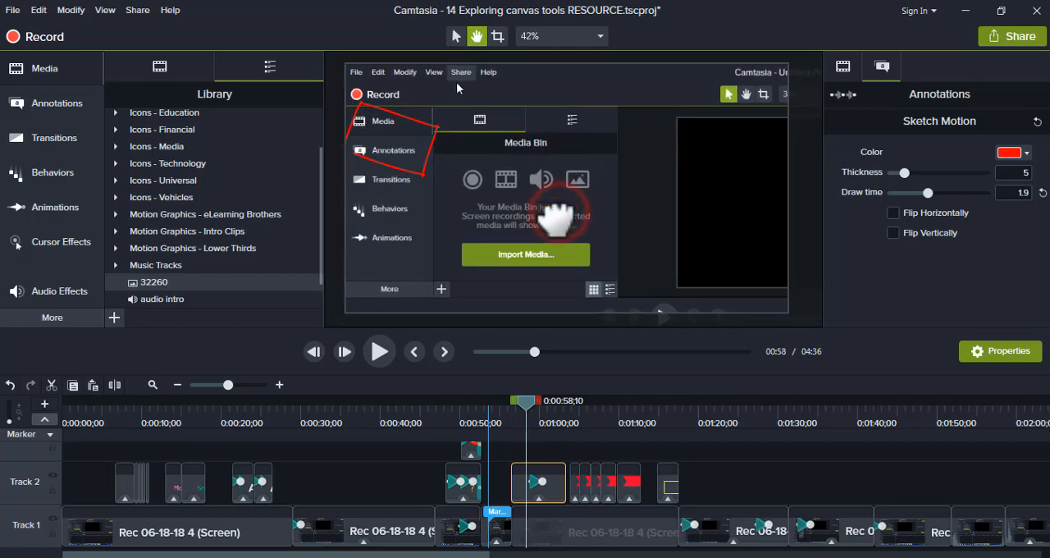
Crop the tilted red sketch rectangle inward from its right side.
left_click(497, 36)
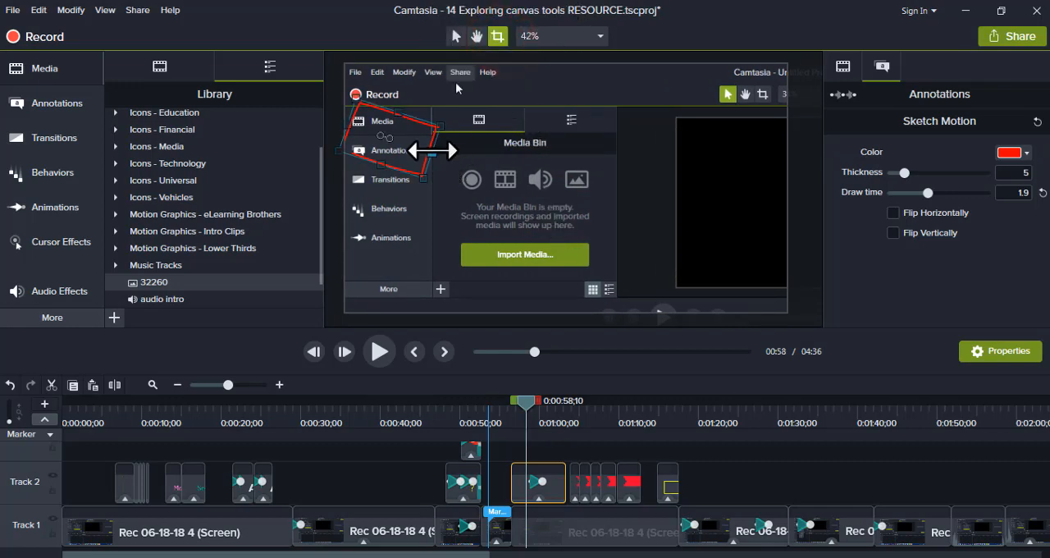
left_click_drag(431, 153, 429, 157)
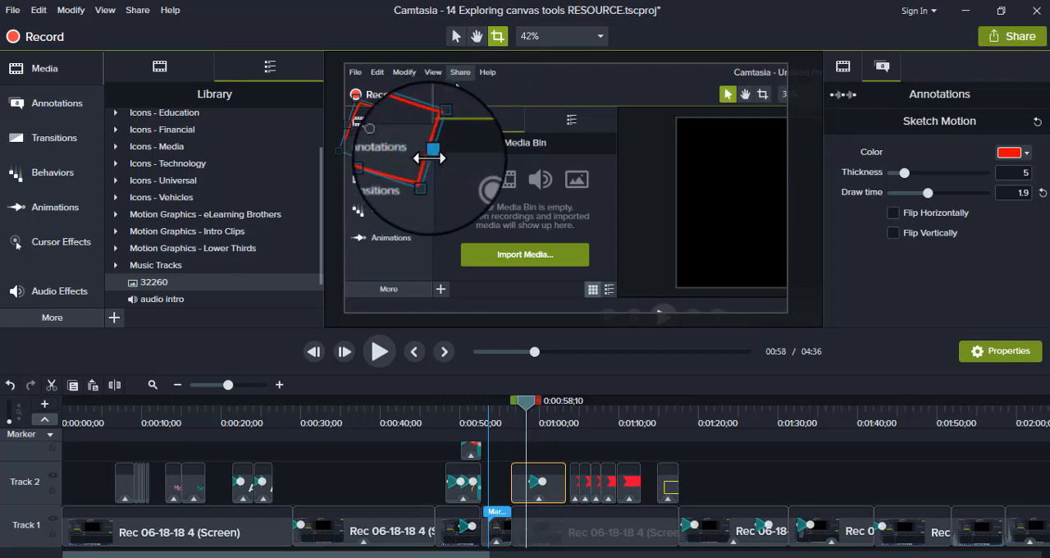
mouse_move(429, 157)
left_mouse_down()
mouse_move(443, 168)
mouse_move(408, 145)
left_mouse_up()
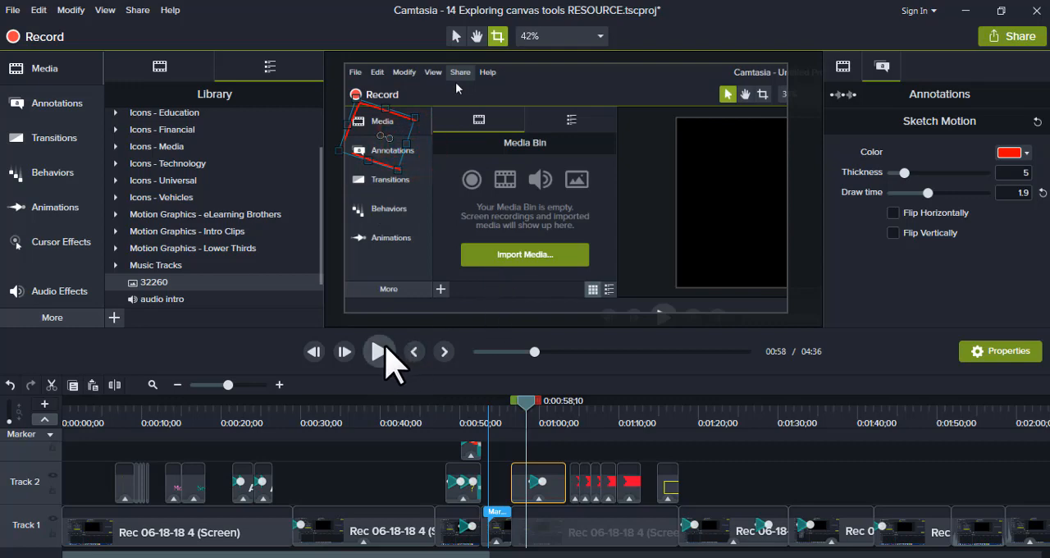
Preview the sketch annotation by playing the timeline from about 0:00:57 to 0:01:02.
left_click(517, 410)
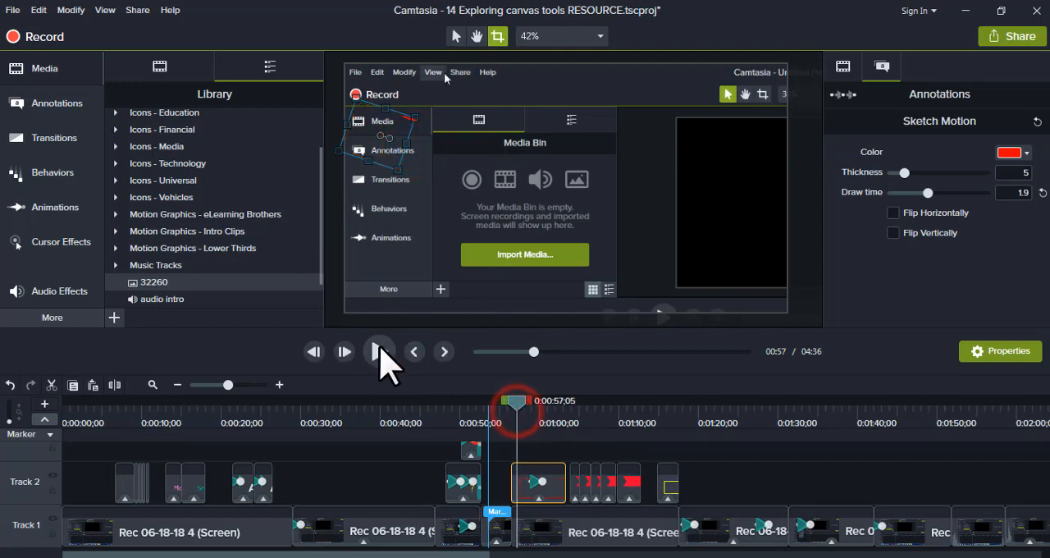
left_click(380, 353)
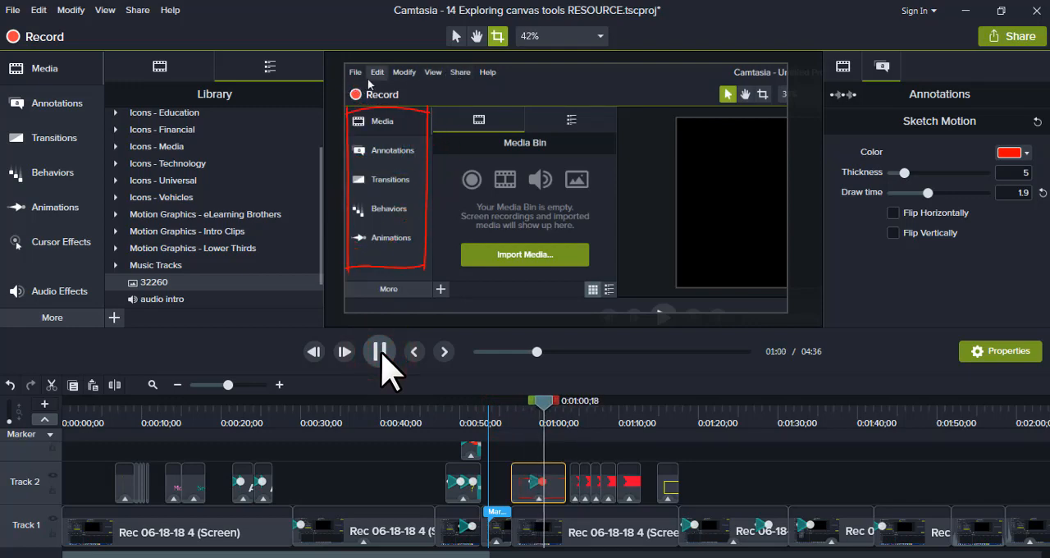
left_click(381, 351)
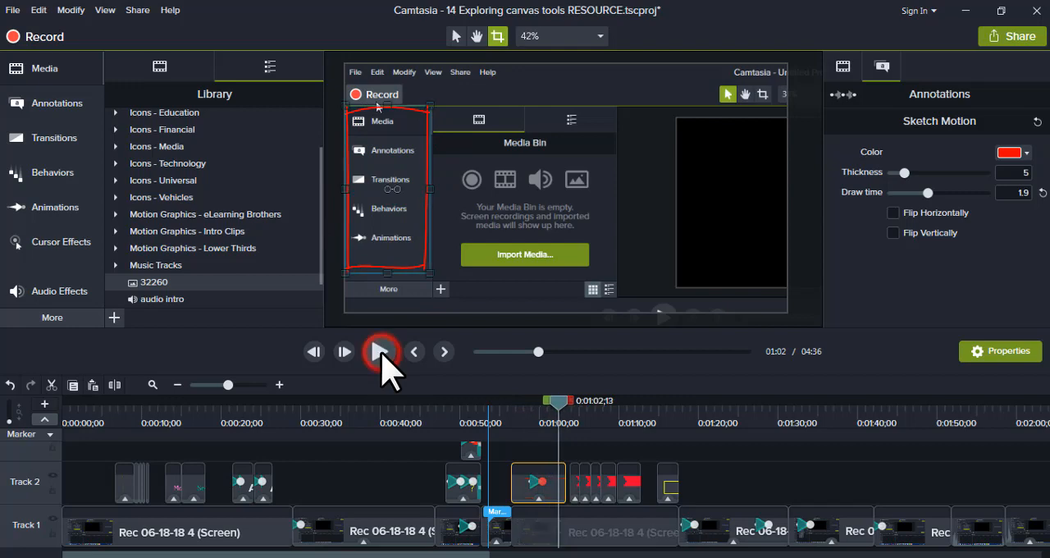
View the canvas at 25% and 100% zoom, and return it to Fit.
left_click(602, 36)
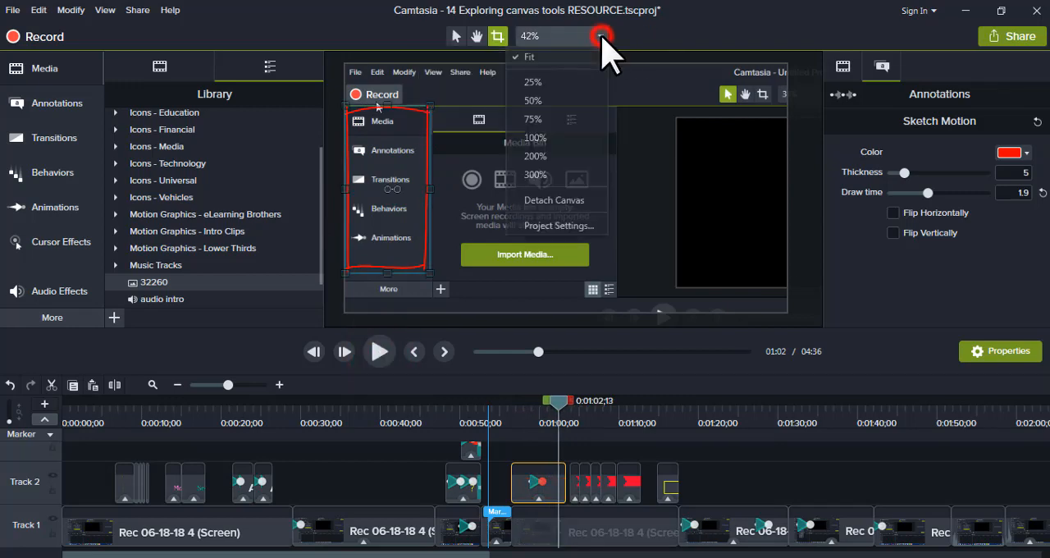
left_click(534, 82)
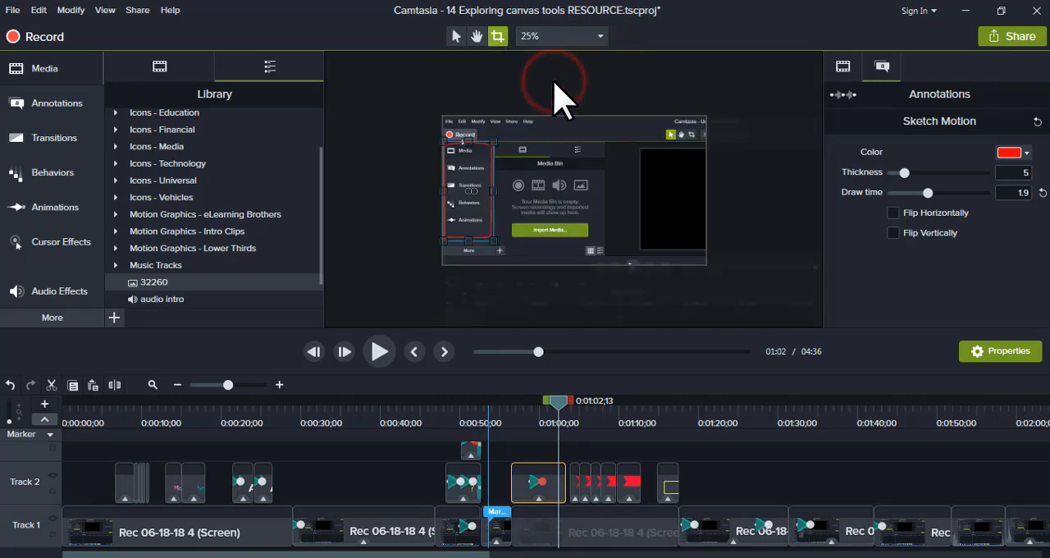
left_click(601, 36)
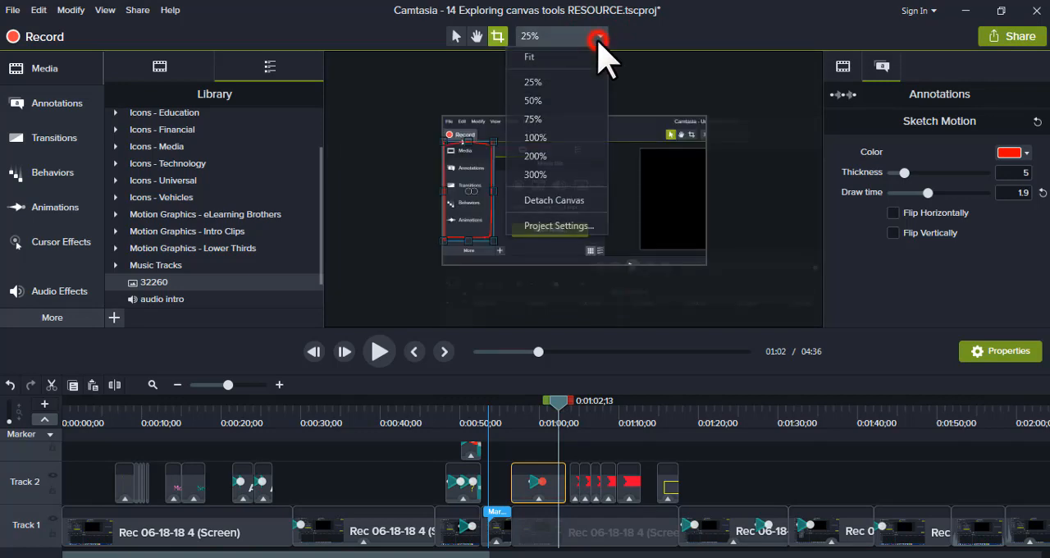
left_click(569, 137)
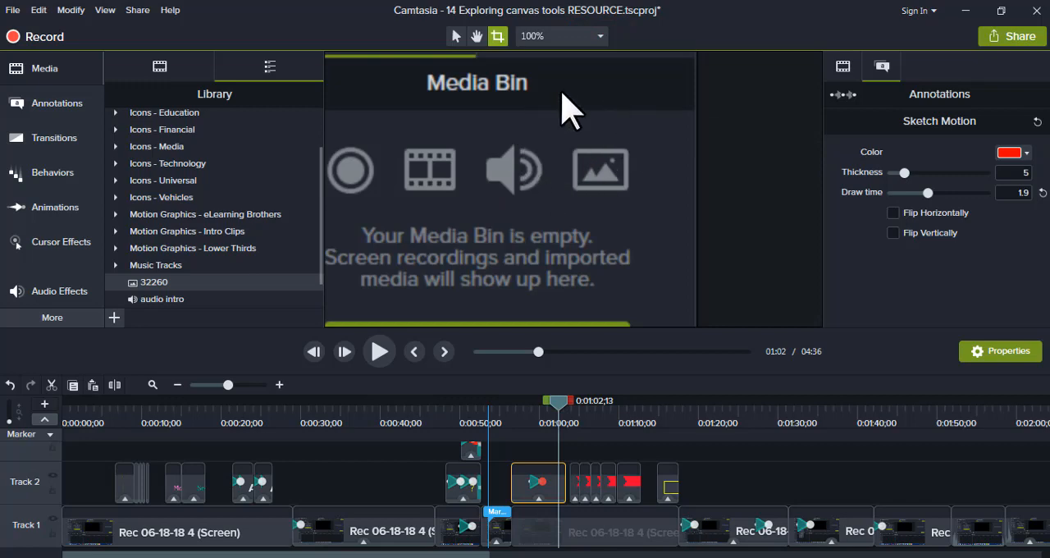
left_click(601, 37)
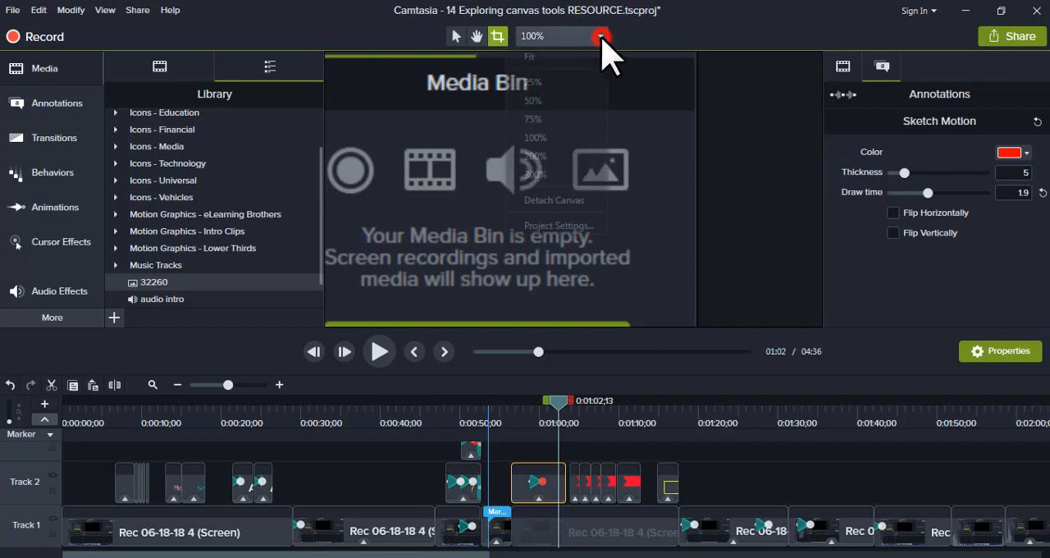
left_click(546, 57)
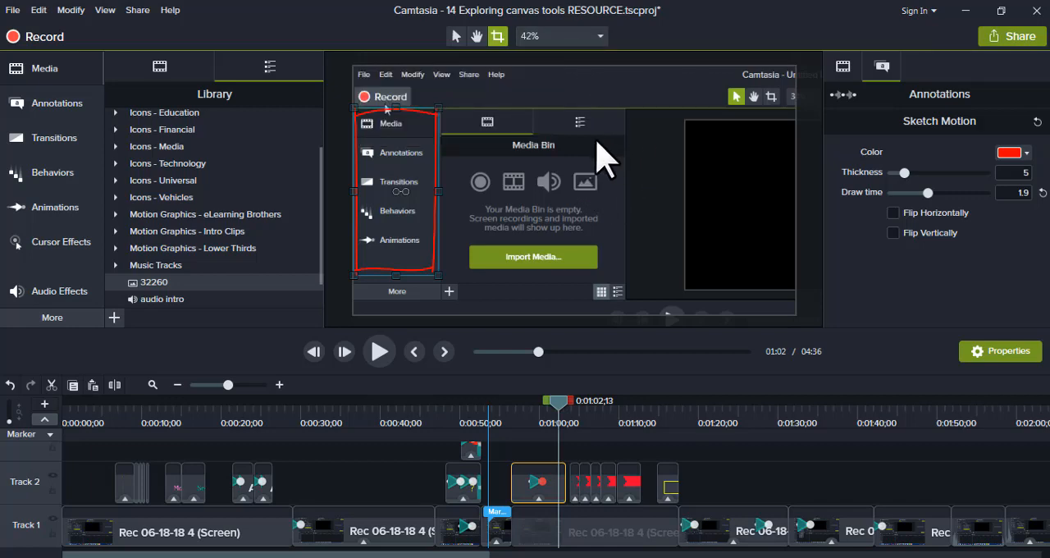
Detach the canvas and shift the screen recording left on it to an X position of about 521.
left_click(600, 37)
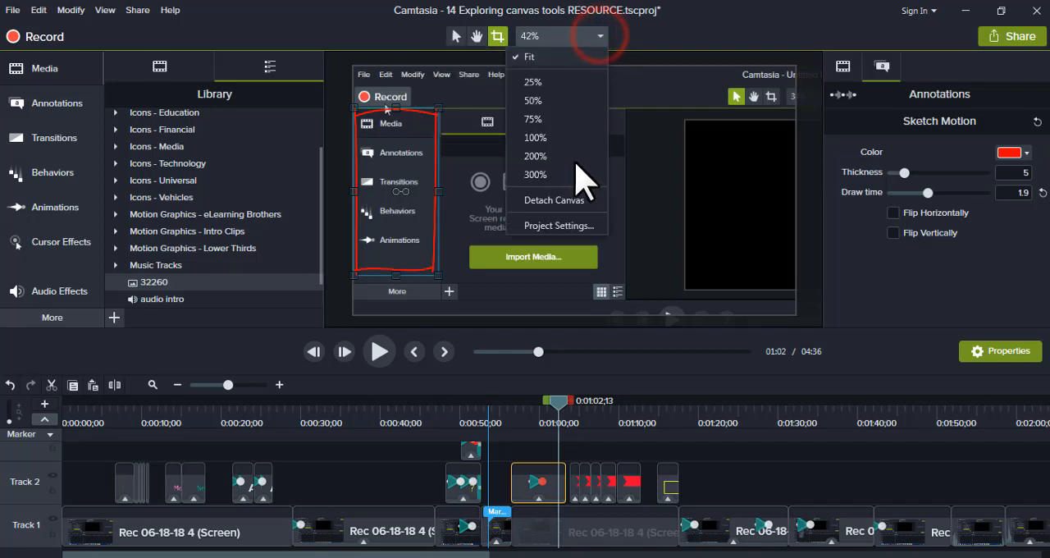
left_click(574, 199)
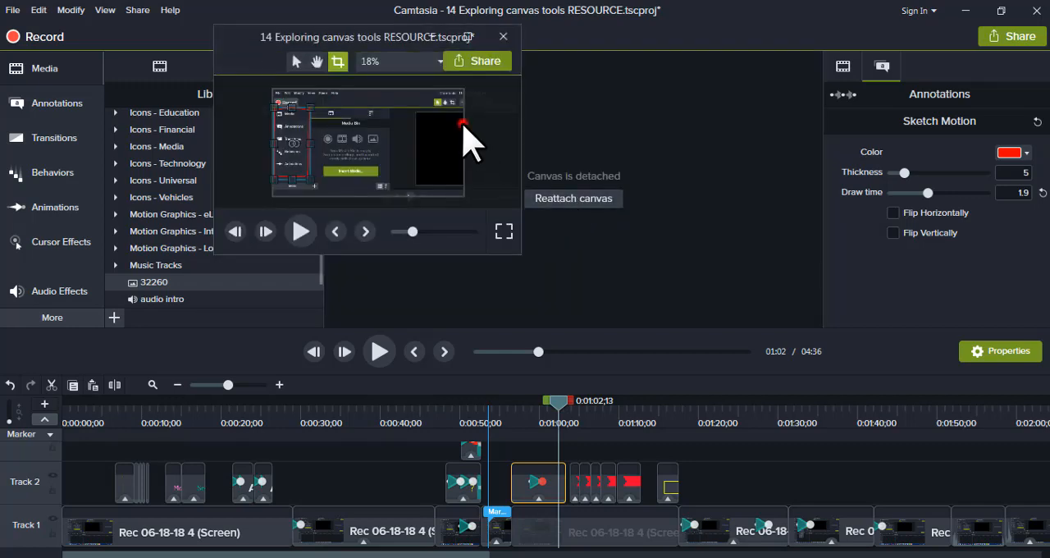
left_click_drag(464, 125, 440, 125)
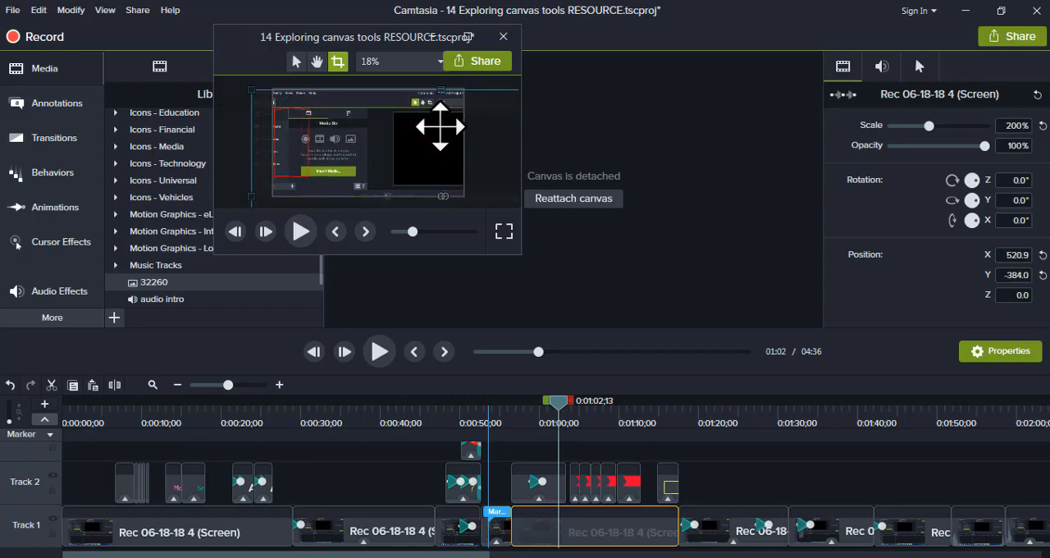
Maximize the detached canvas window and close it to reattach the canvas to the editor.
left_click(472, 36)
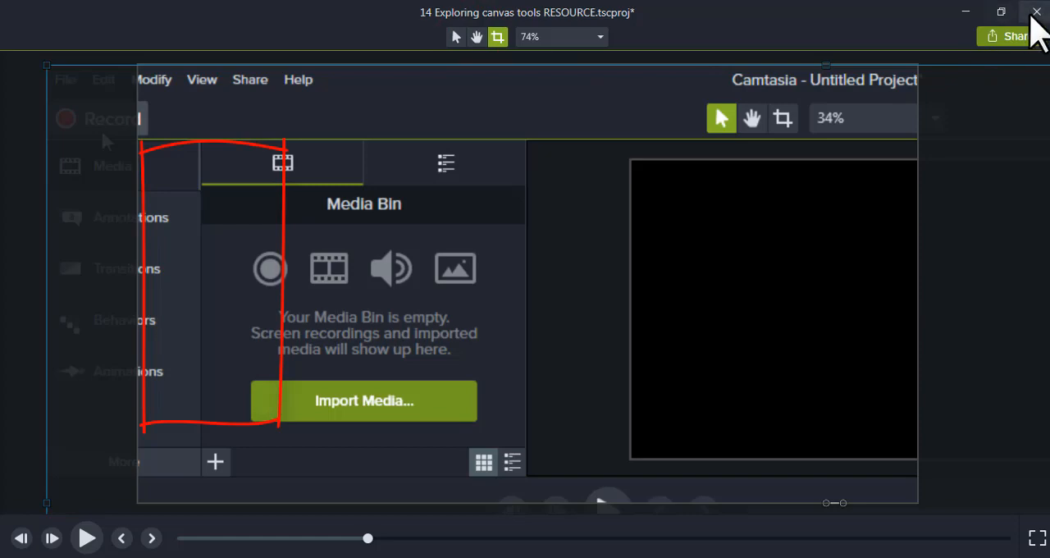
left_click(1035, 11)
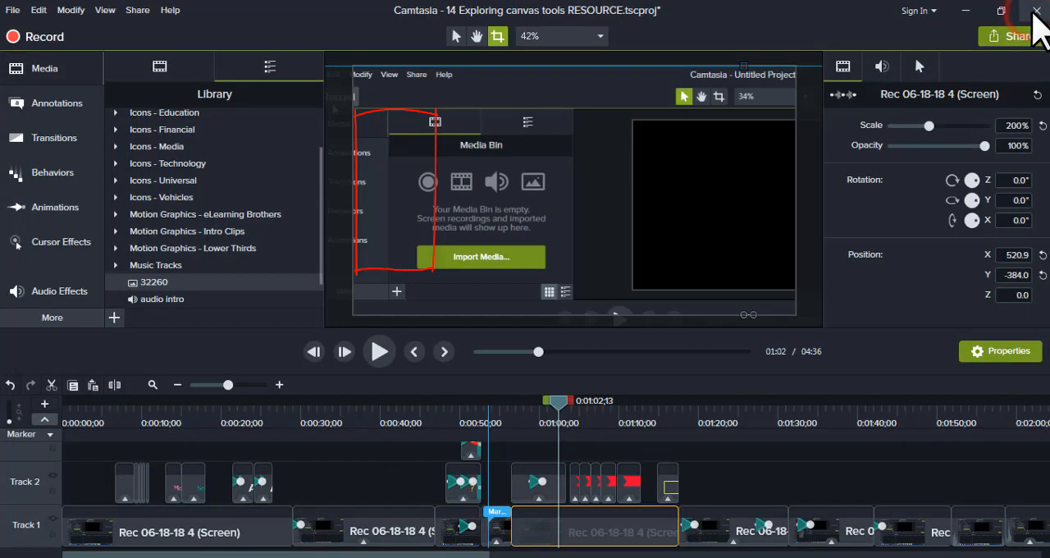
Look through the canvas color options in the project settings, picking black, and close the settings without applying.
left_click(600, 36)
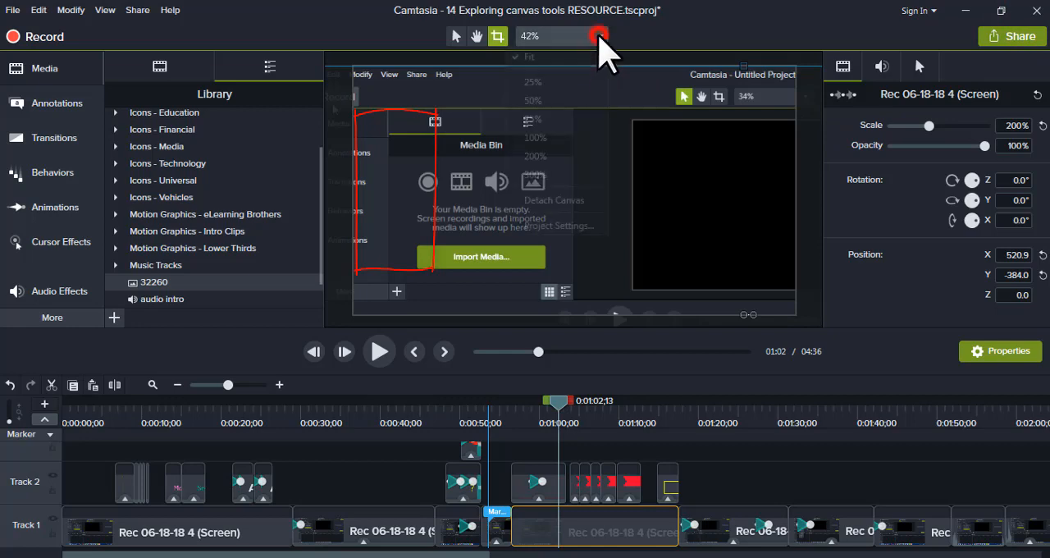
left_click(569, 226)
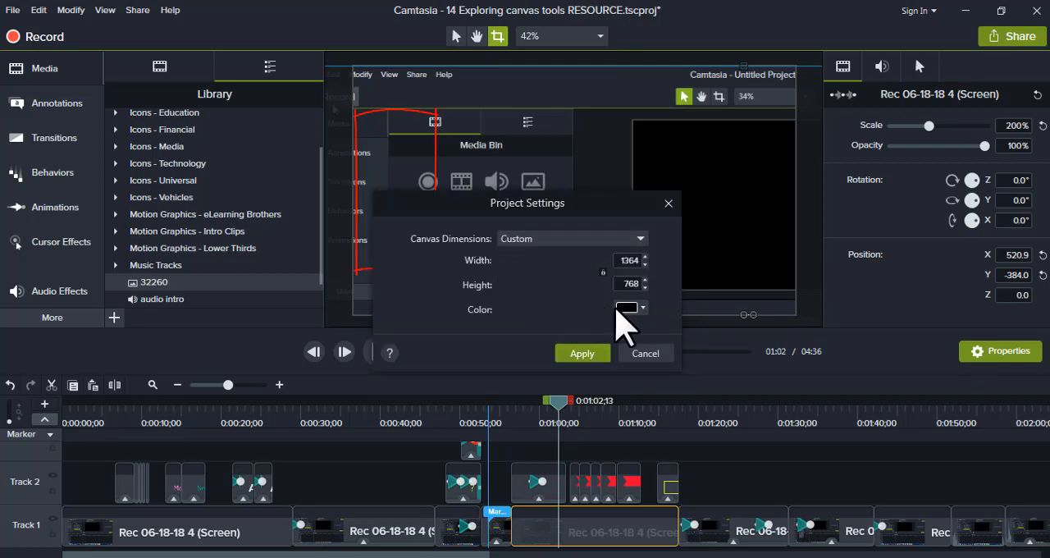
left_click(642, 307)
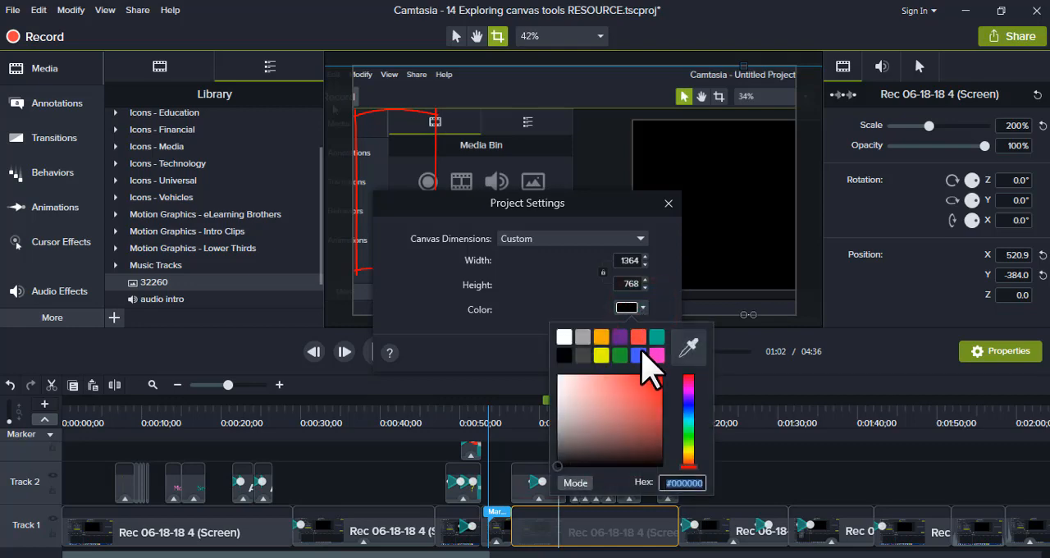
left_click(565, 353)
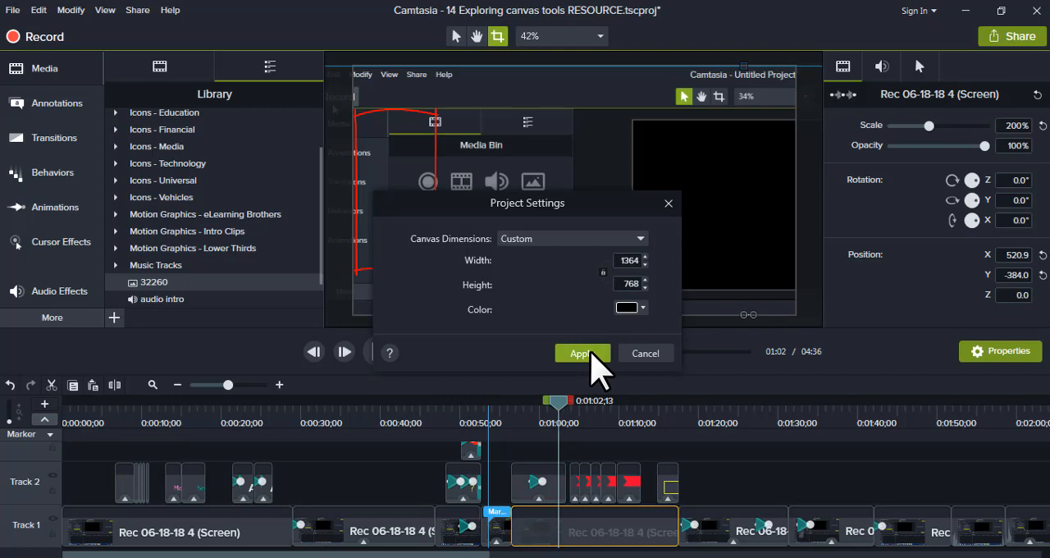
left_click(667, 202)
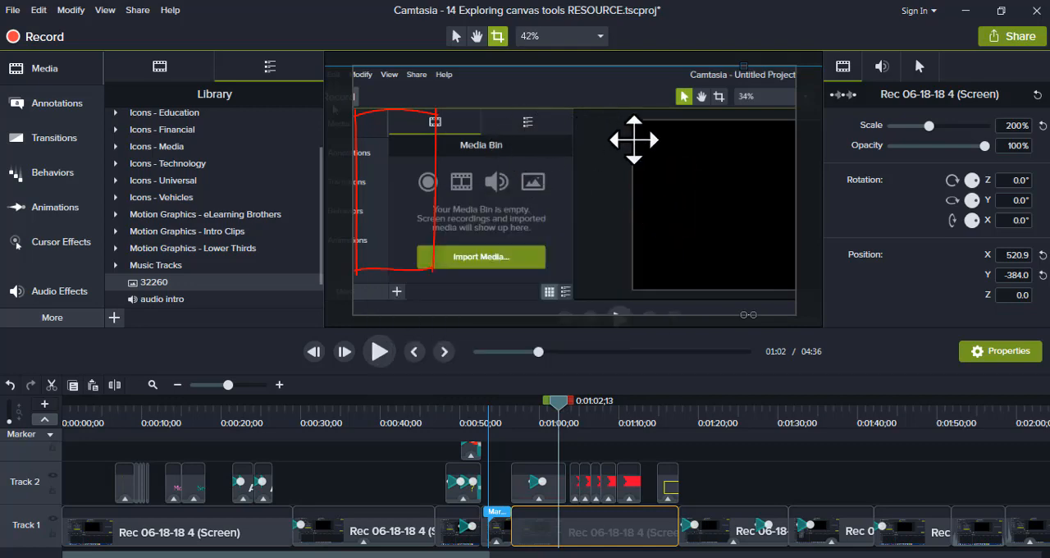